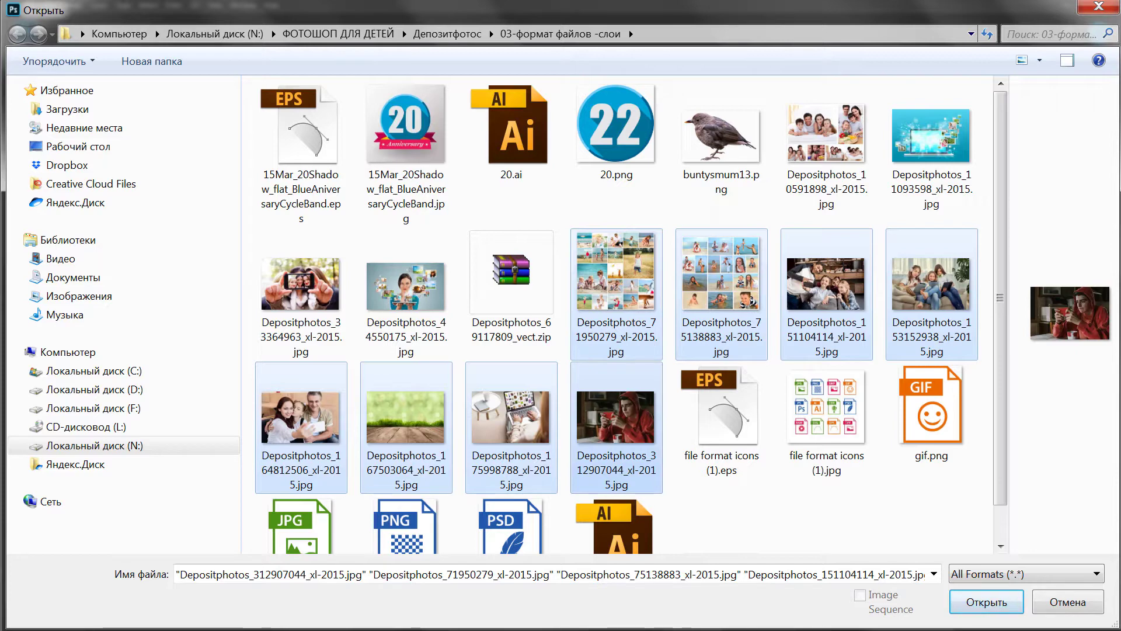
# - Open Depositphotos_167503064_xl-2015.jpg and buntysmum13.png together from the 03-формат файлов -слои folder
pyautogui.click(903, 514)
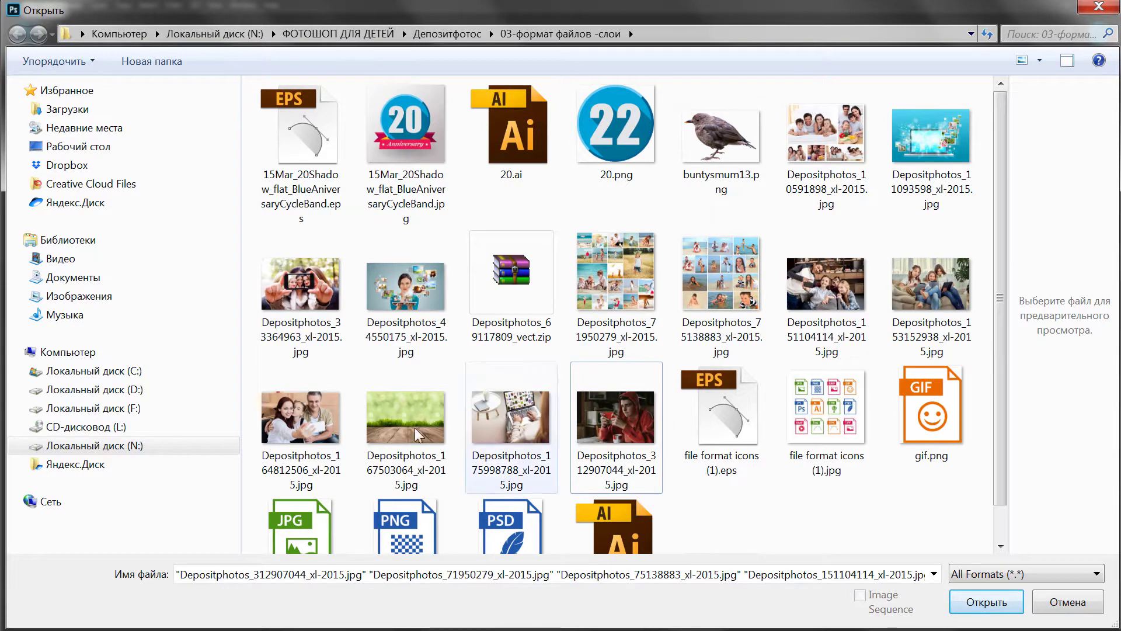
pyautogui.click(391, 411)
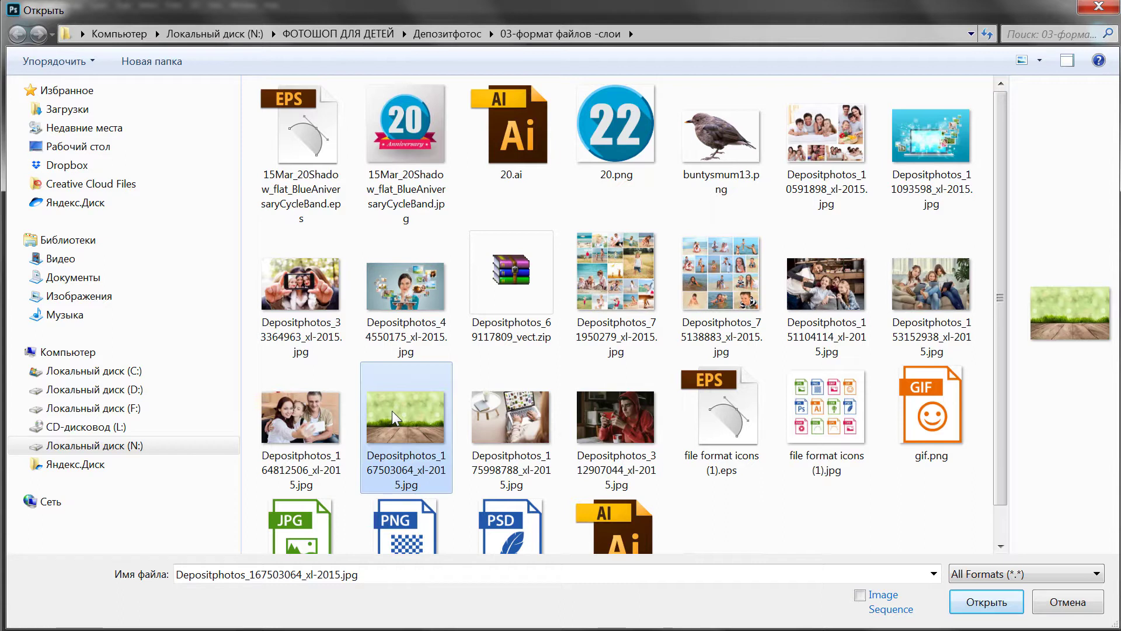
pyautogui.keyDown('ctrl'); pyautogui.click(721, 153); pyautogui.keyUp('ctrl')
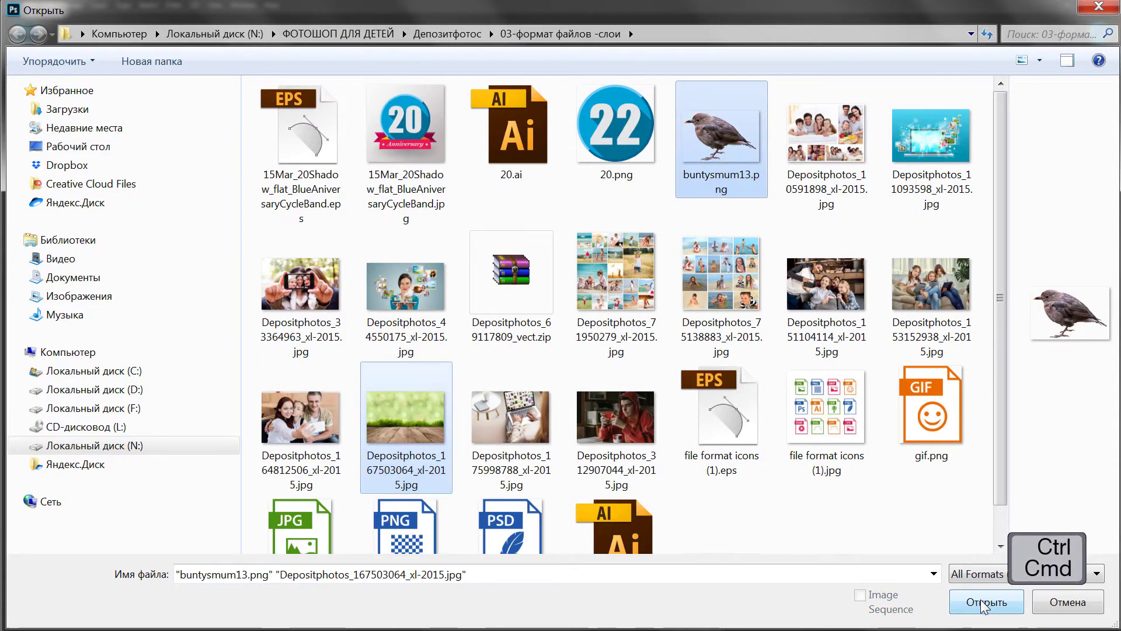
pyautogui.click(980, 598)
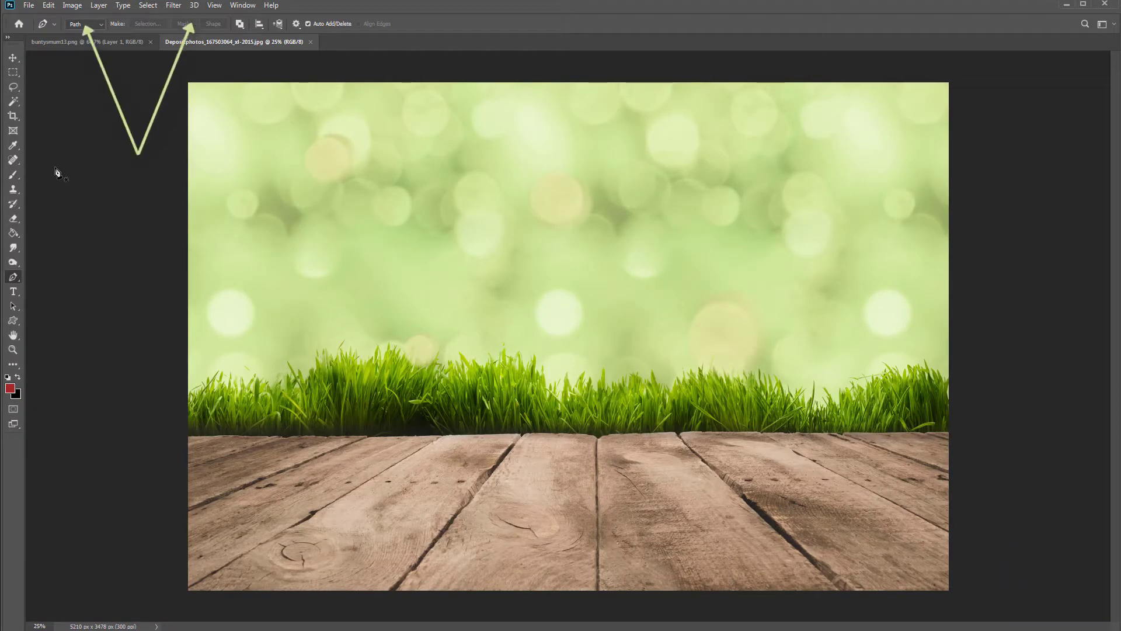
# - View the two open documents in turn, the cut-out bird and the grass-and-boards background
pyautogui.click(46, 40)
pyautogui.click(216, 40)
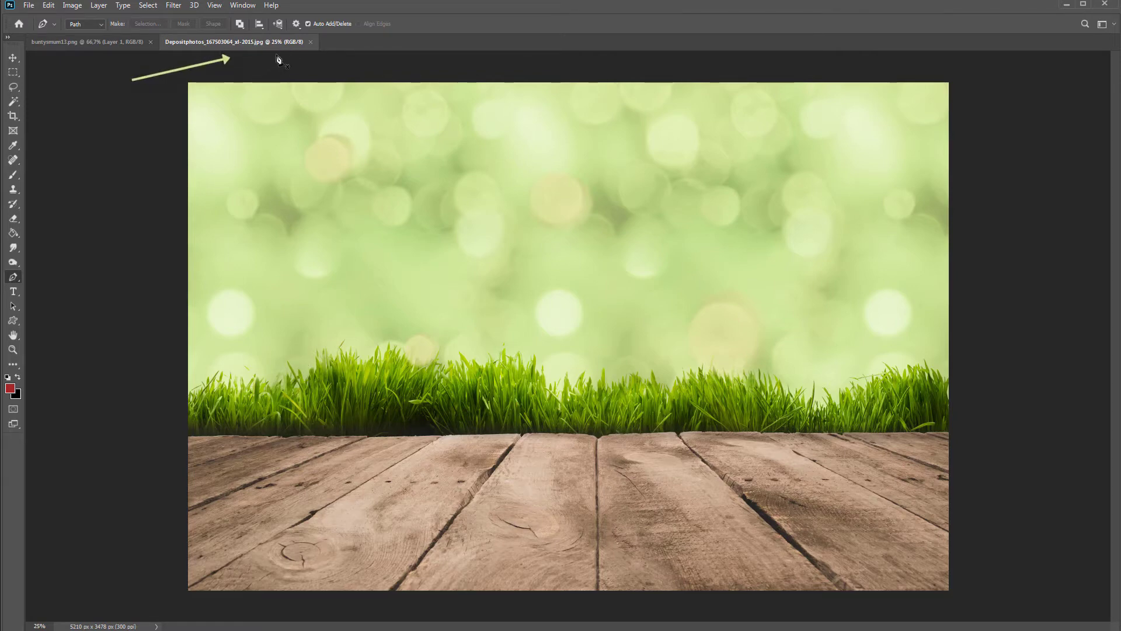
pyautogui.click(80, 40)
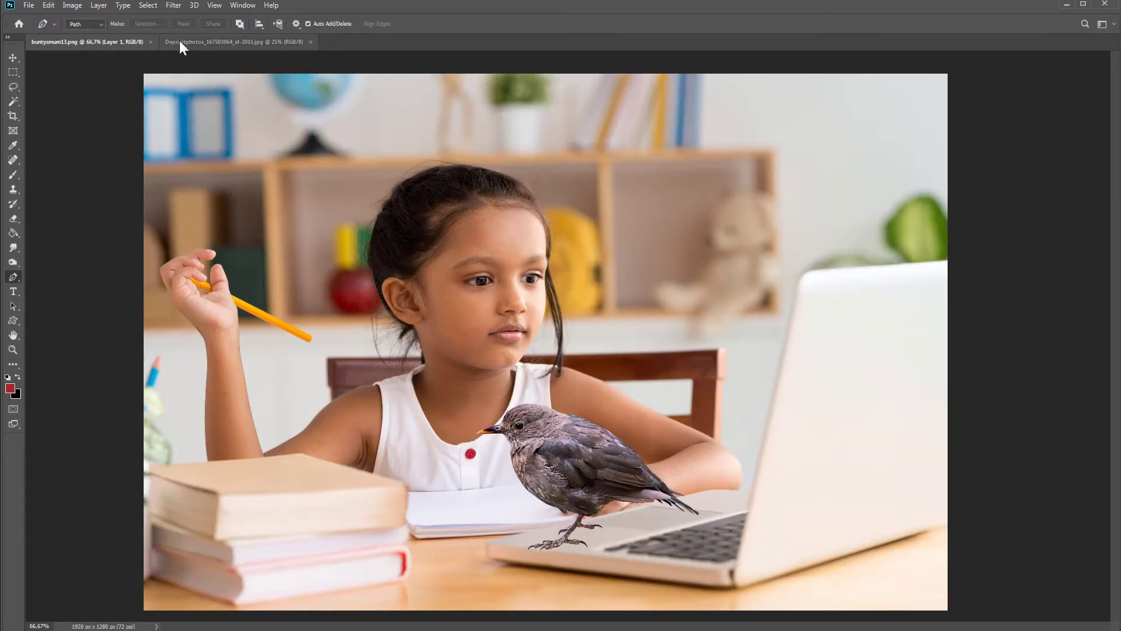
pyautogui.click(192, 41)
# - Copy the bird from buntysmum13.png into the grass-and-boards image with the Move tool and place it on the right side of the boards
pyautogui.click(68, 43)
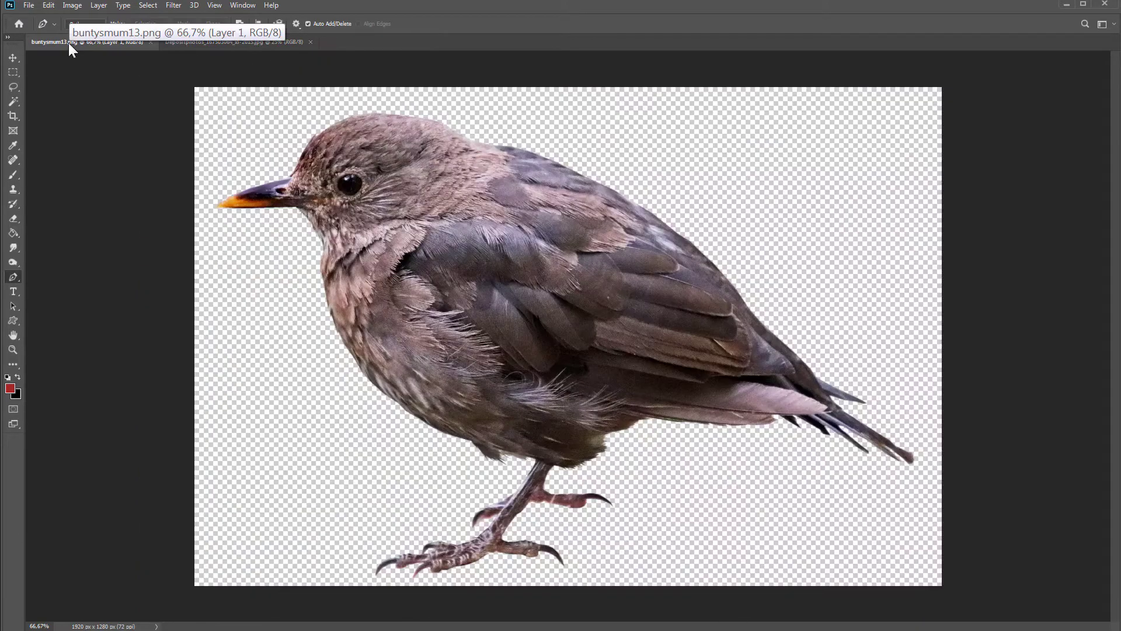
pyautogui.click(19, 58)
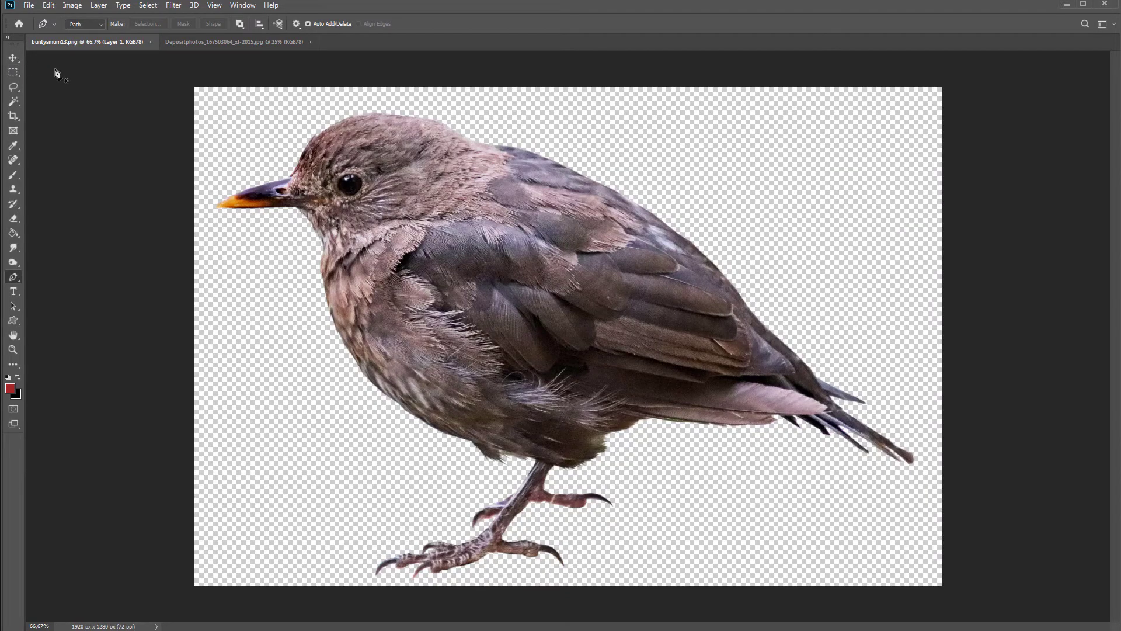
pyautogui.click(467, 301)
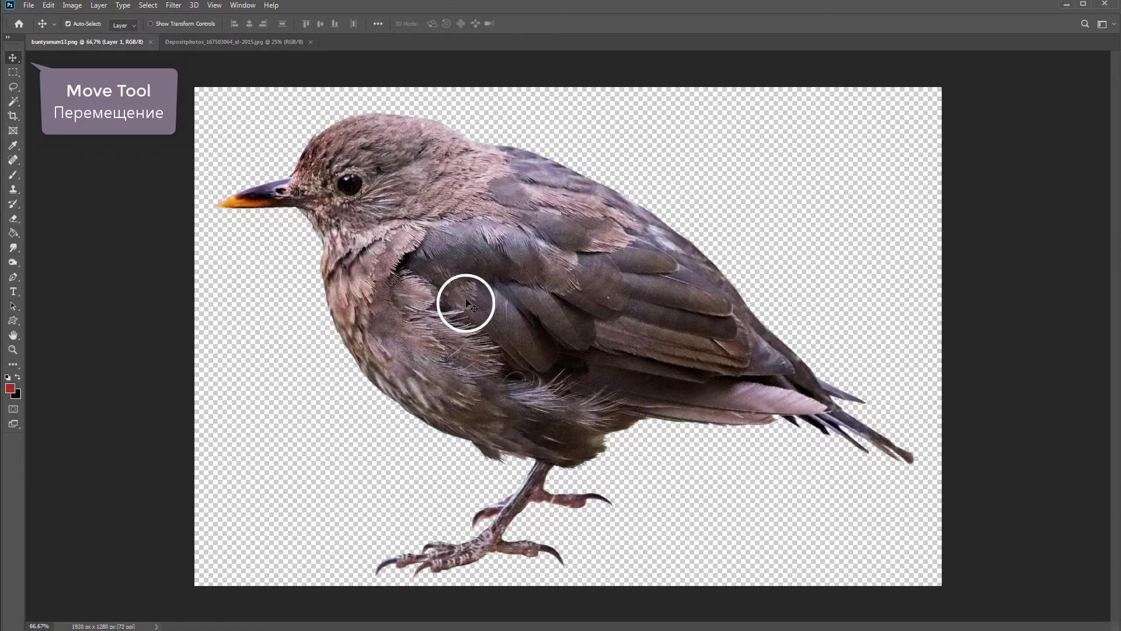
pyautogui.moveTo(468, 301); pyautogui.dragTo(247, 43)
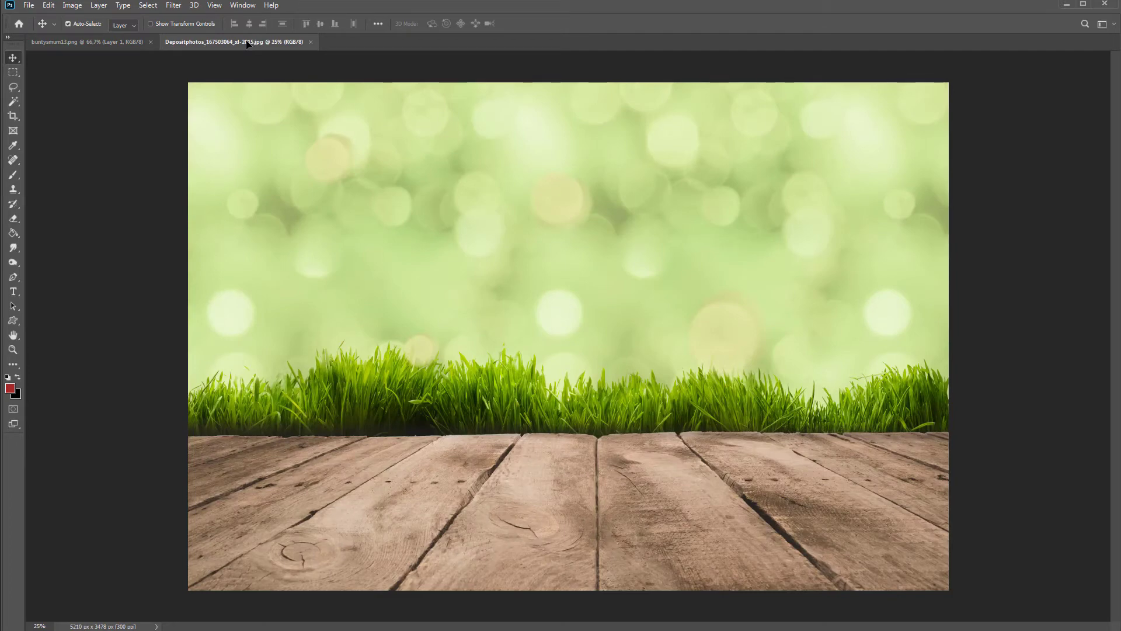
pyautogui.moveTo(246, 44); pyautogui.dragTo(291, 85)
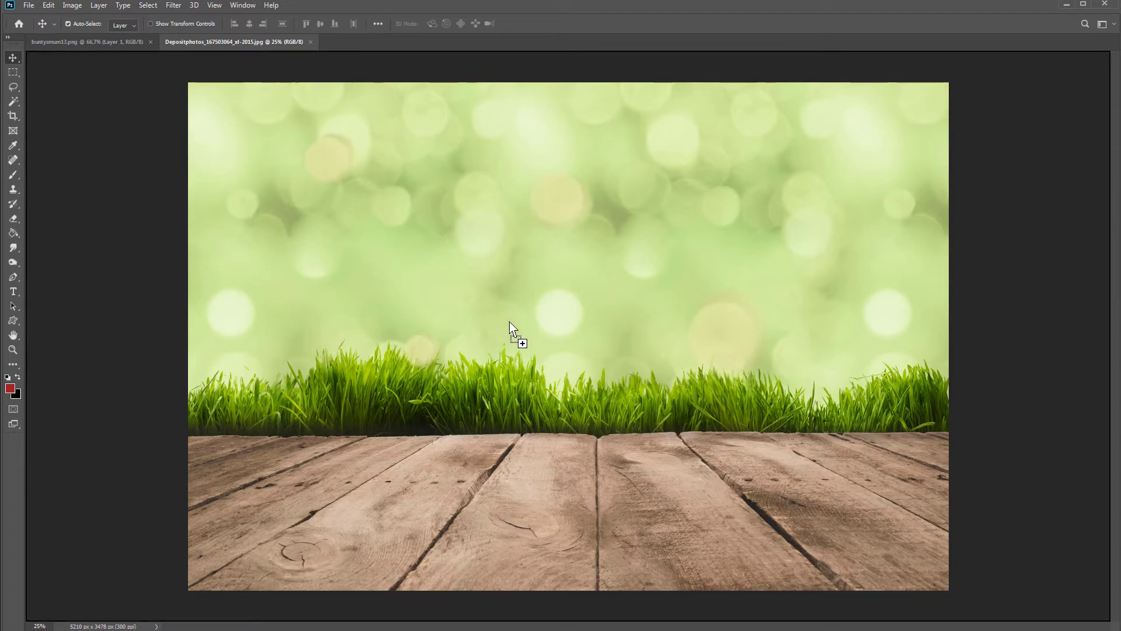
pyautogui.moveTo(509, 322); pyautogui.dragTo(513, 342)
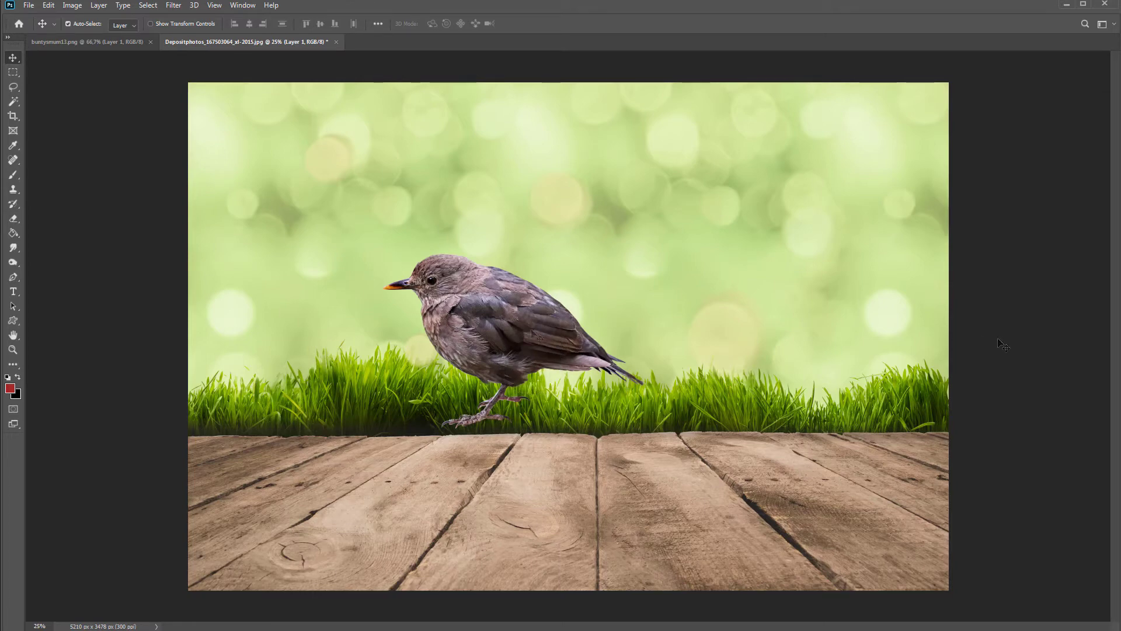
pyautogui.moveTo(524, 323); pyautogui.dragTo(750, 406)
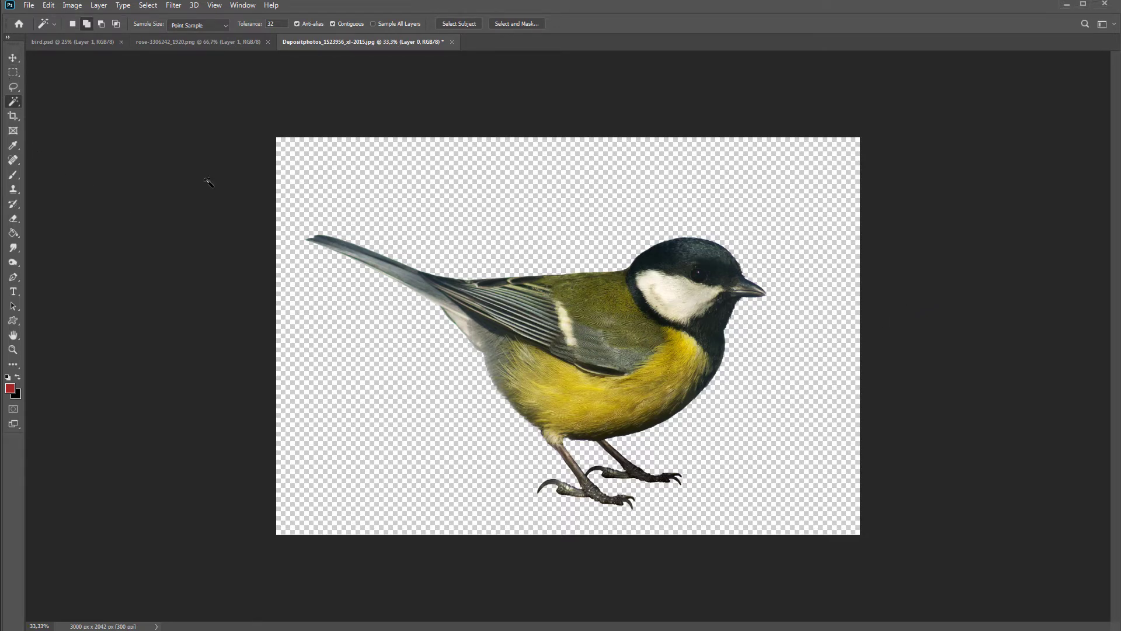
# - Copy the cut-out yellow tit into bird.psd with the Move tool, placing it on the left side facing the other bird
pyautogui.press('v')
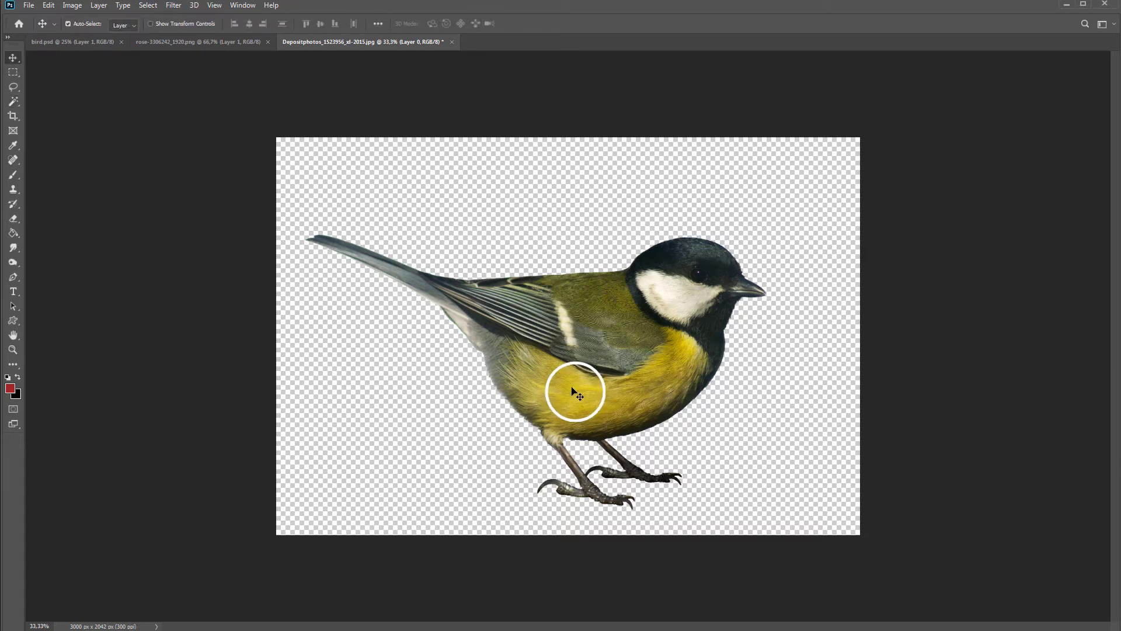
pyautogui.moveTo(573, 388); pyautogui.dragTo(182, 93)
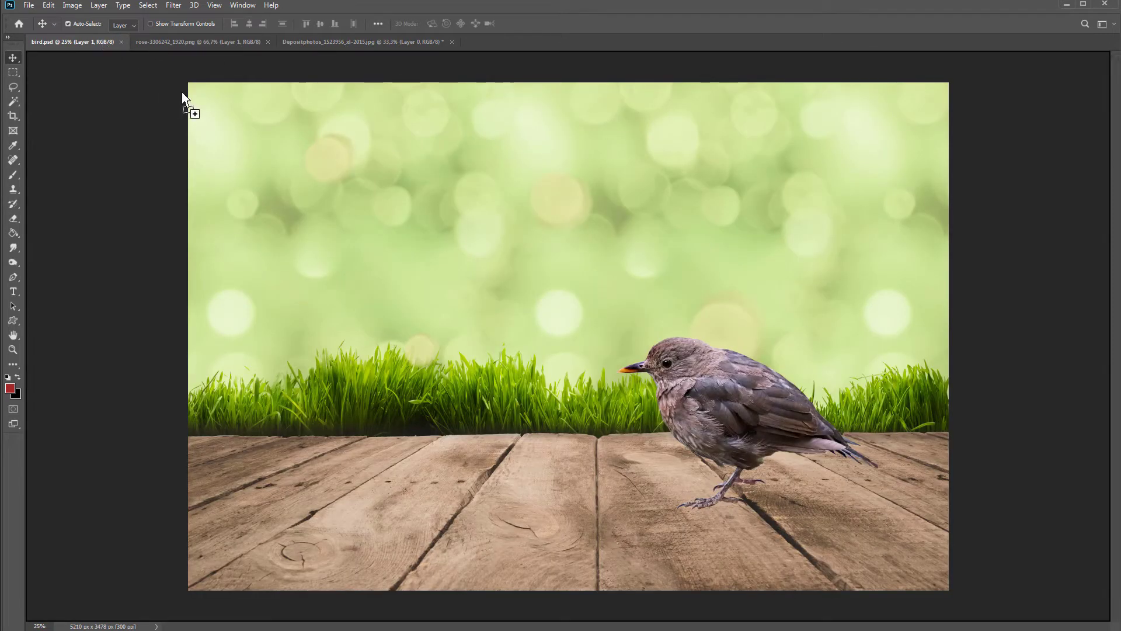
pyautogui.moveTo(367, 346); pyautogui.dragTo(390, 408)
pyautogui.moveTo(394, 420); pyautogui.dragTo(394, 420)
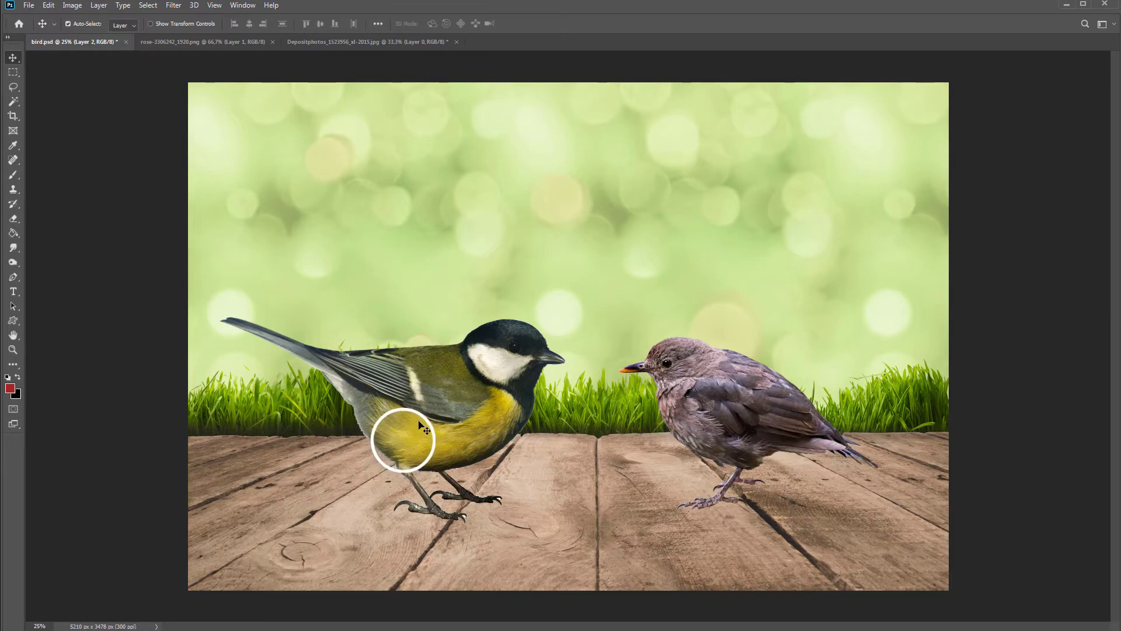
# - Reposition the tit lower on the boards and shift the grey bird slightly to the right with the Move tool
pyautogui.moveTo(419, 424); pyautogui.dragTo(407, 483)
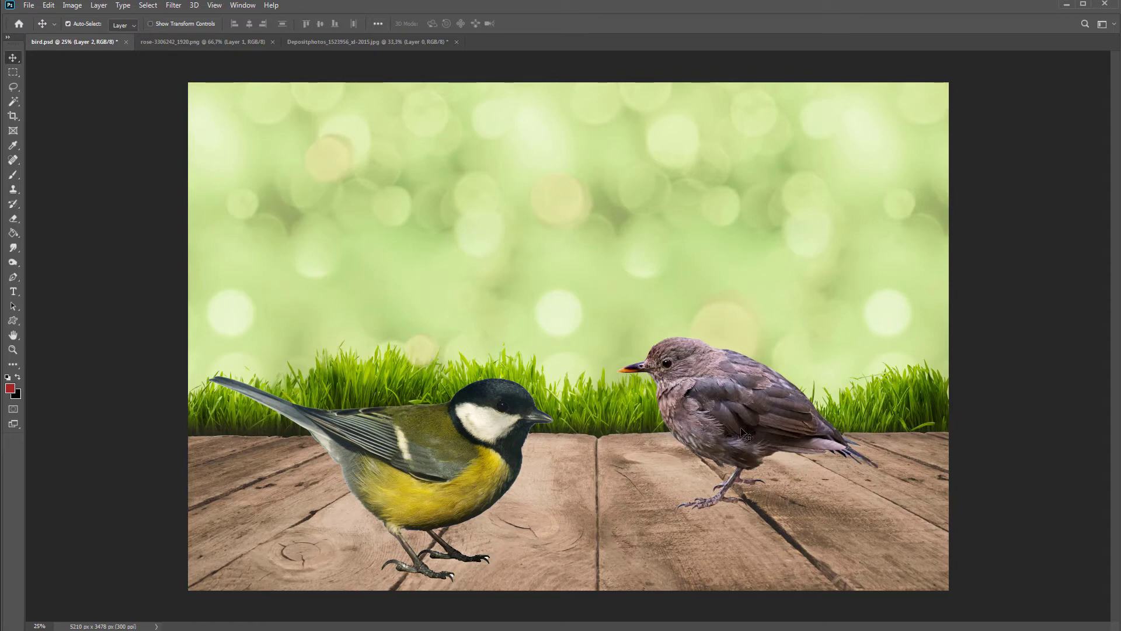
pyautogui.hotkey('ctrl', 'z')
pyautogui.hotkey('ctrl', 'z')
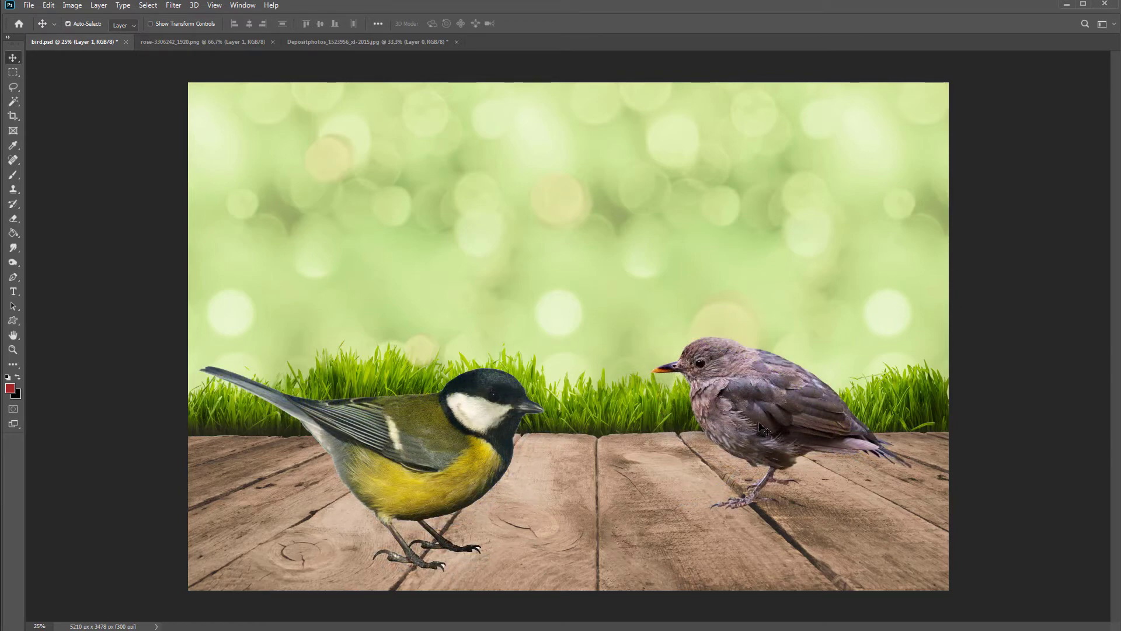
pyautogui.moveTo(759, 420); pyautogui.dragTo(773, 410)
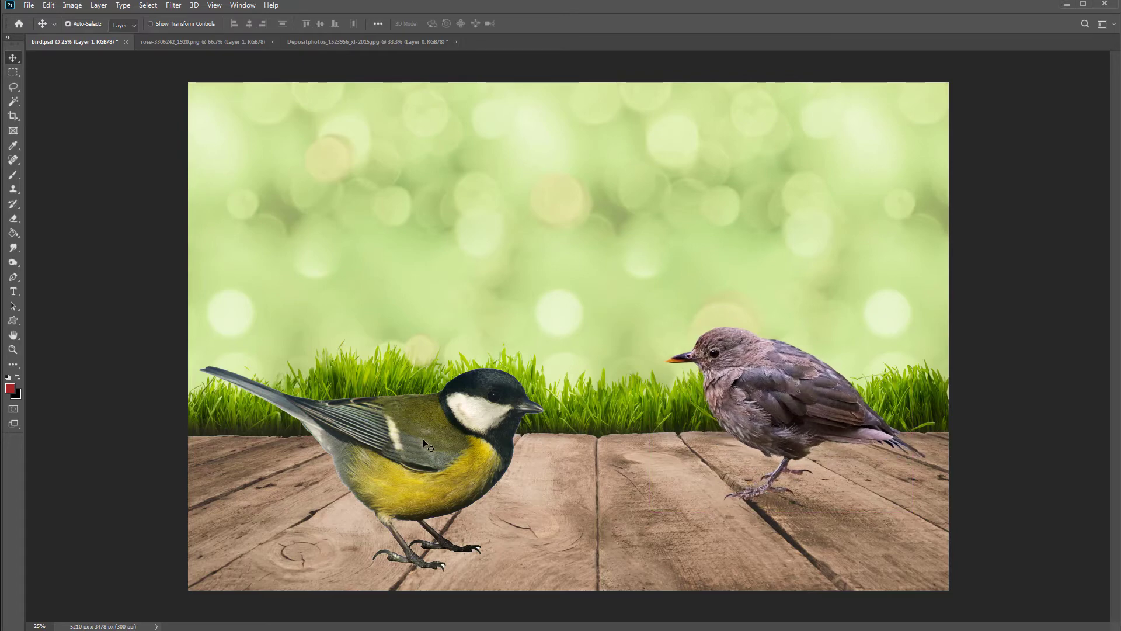
pyautogui.moveTo(428, 447); pyautogui.dragTo(450, 440)
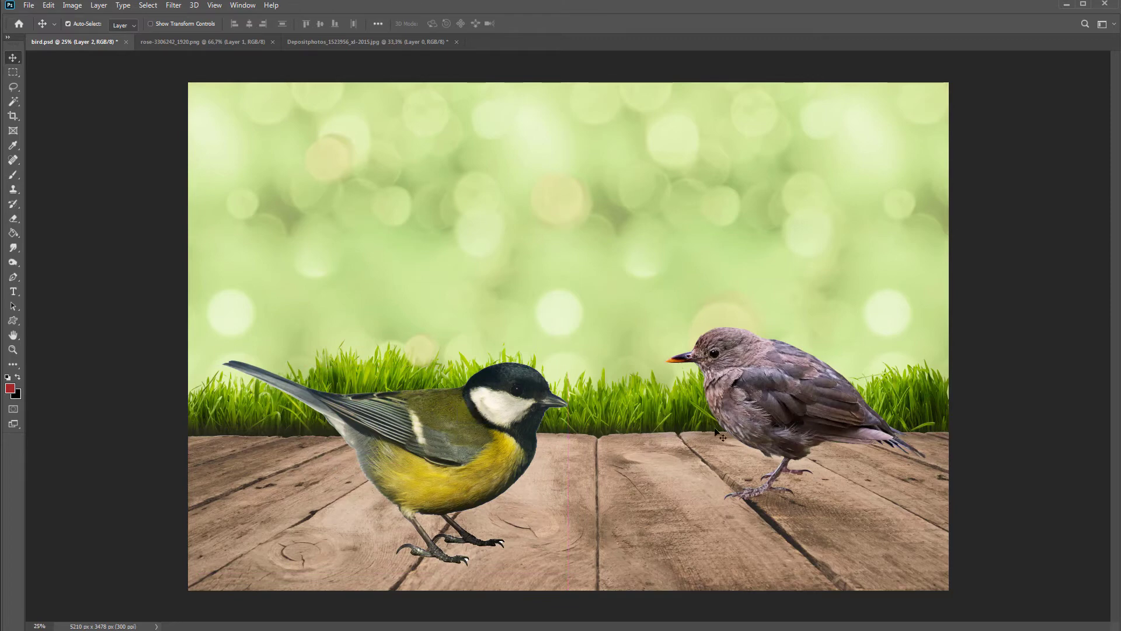
pyautogui.moveTo(765, 424); pyautogui.dragTo(757, 432)
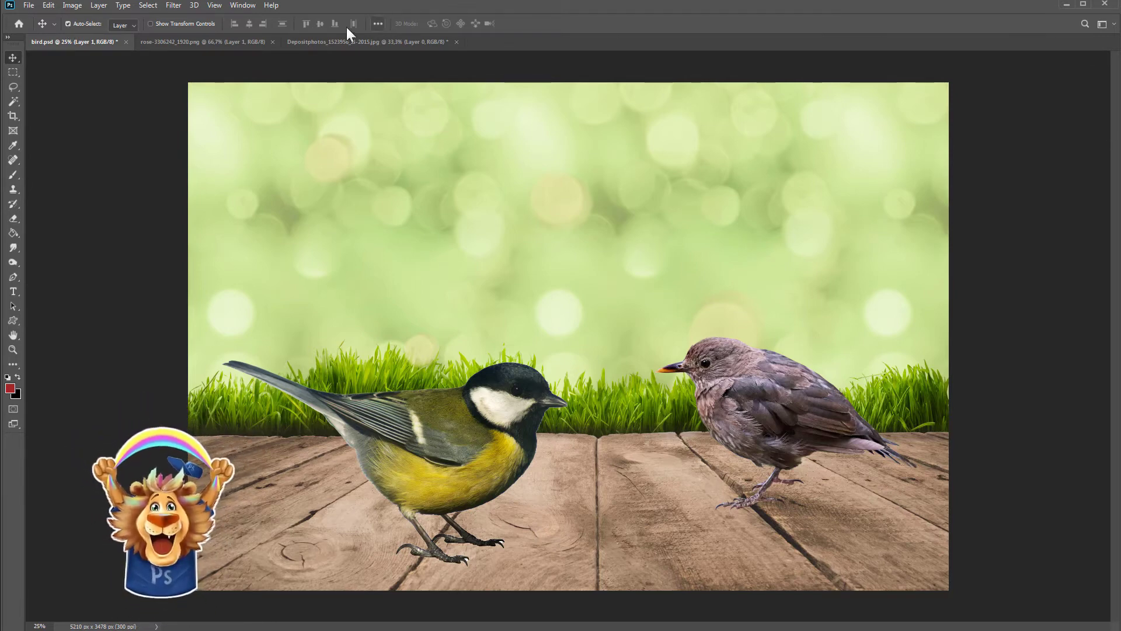
# - Display the layer list of bird.psd and switch it to large thumbnails
pyautogui.click(241, 6)
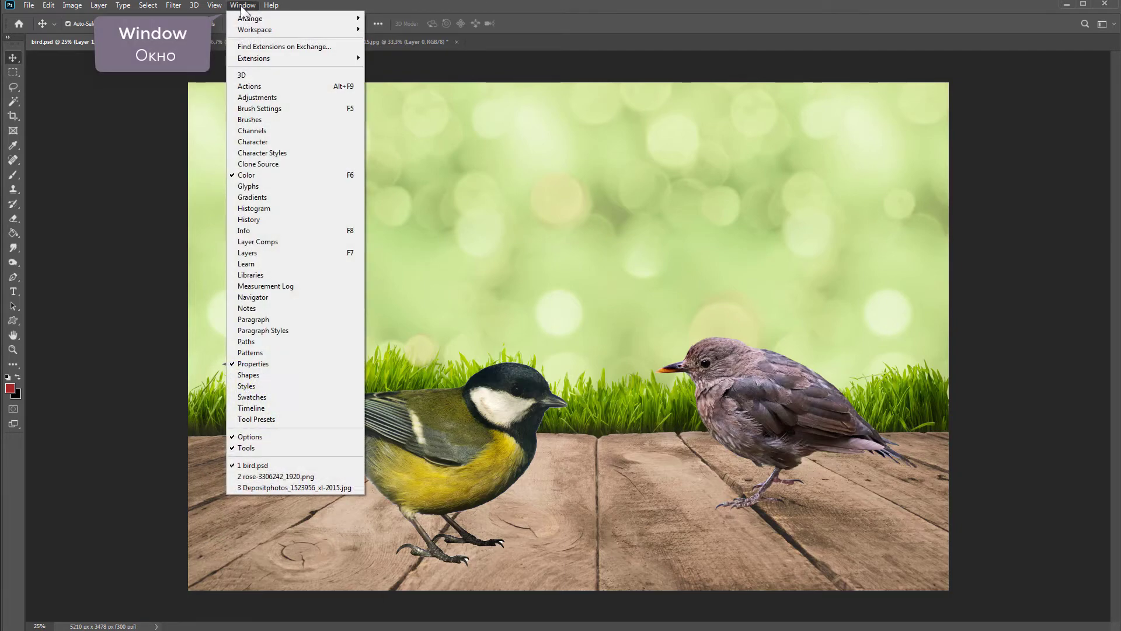
pyautogui.click(248, 253)
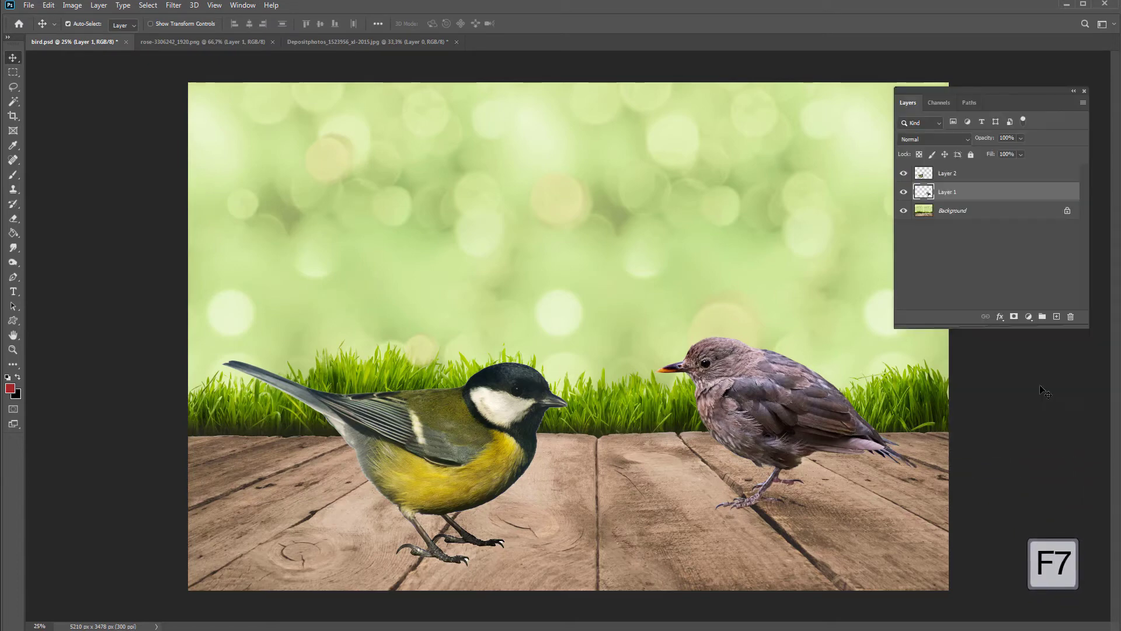
pyautogui.rightClick(979, 251)
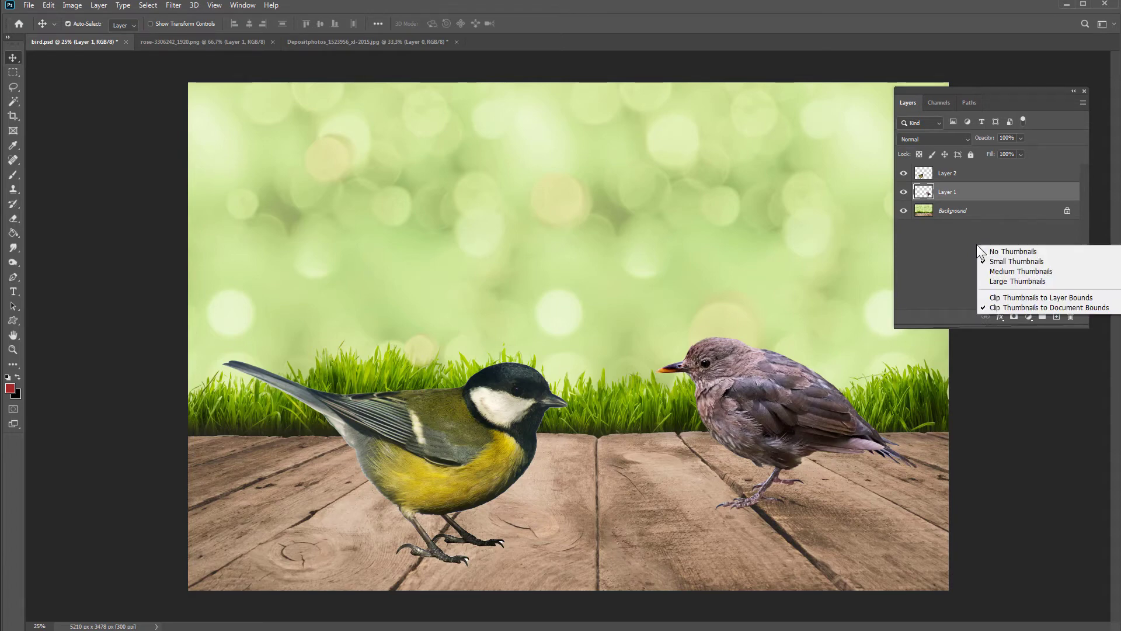
pyautogui.click(985, 281)
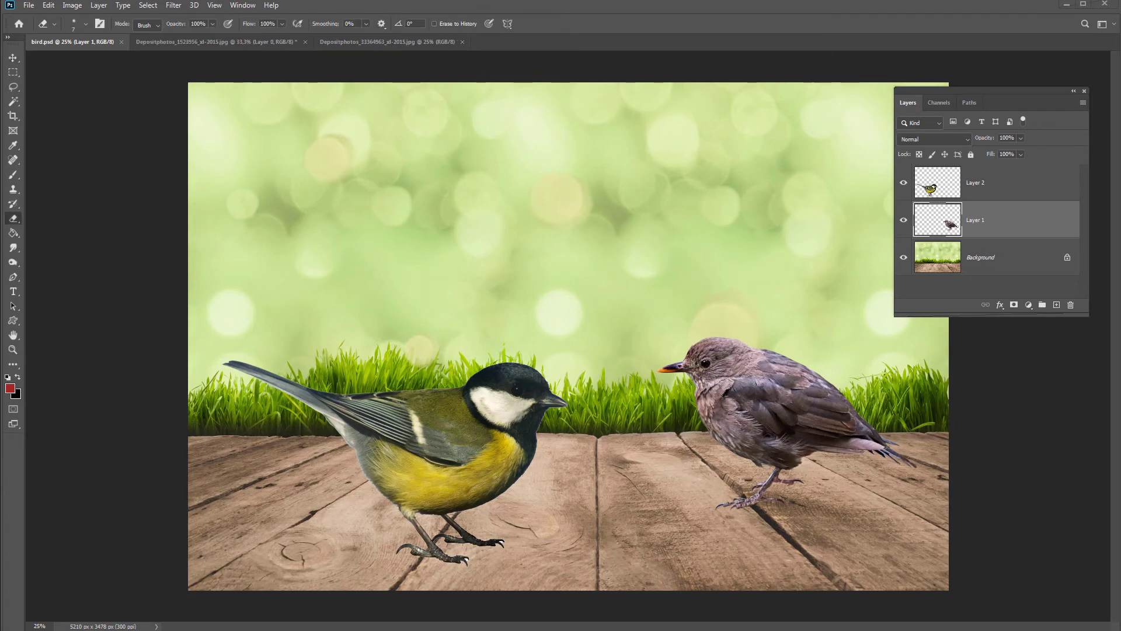
# - Save a copy of the two-bird composition in JPEG format as birds.jpg
pyautogui.click(34, 7)
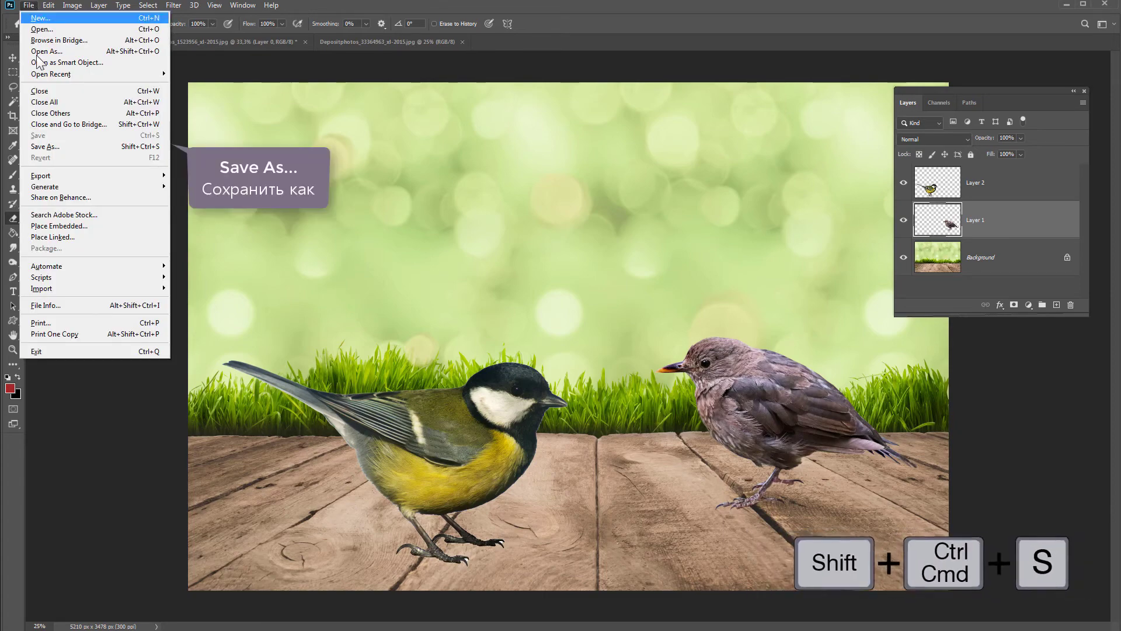
pyautogui.click(60, 146)
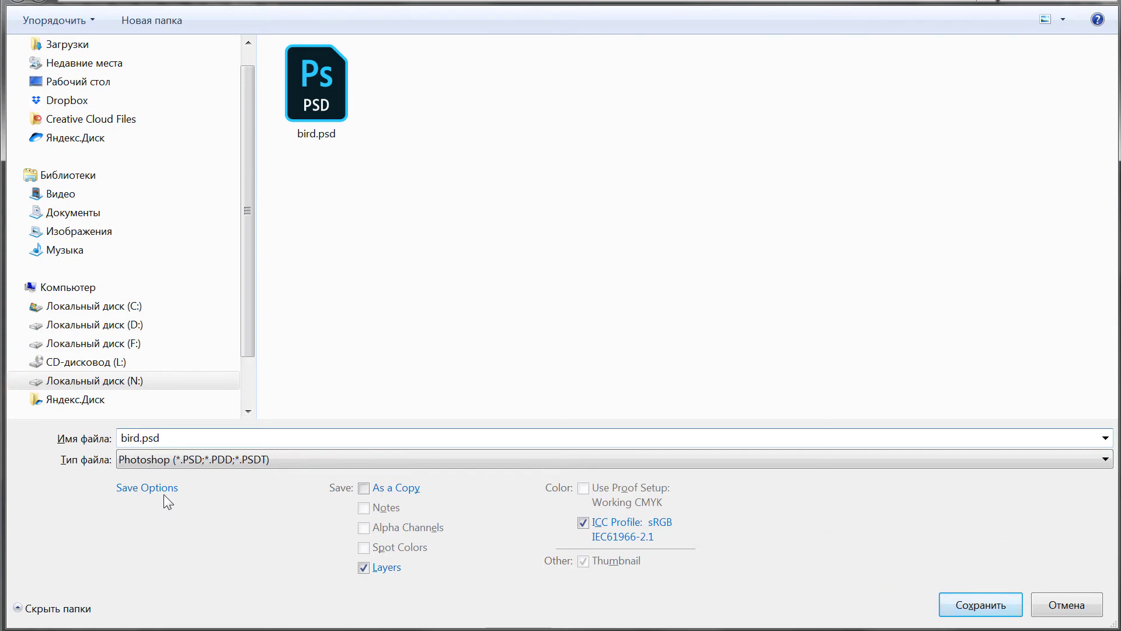
pyautogui.write('s')
pyautogui.click(1105, 460)
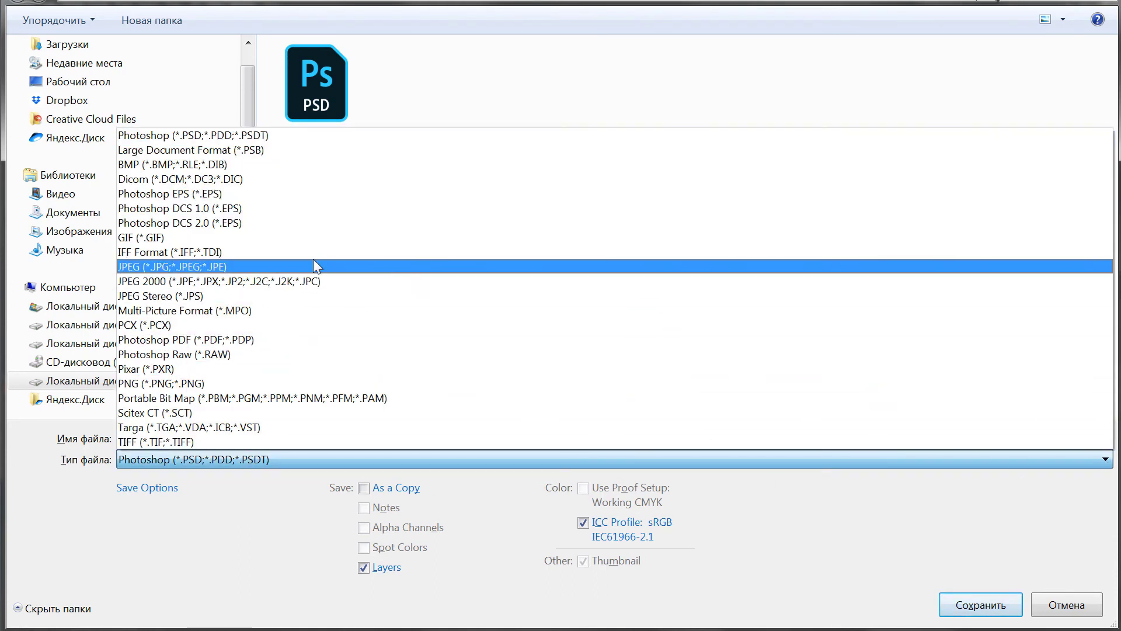
pyautogui.click(274, 267)
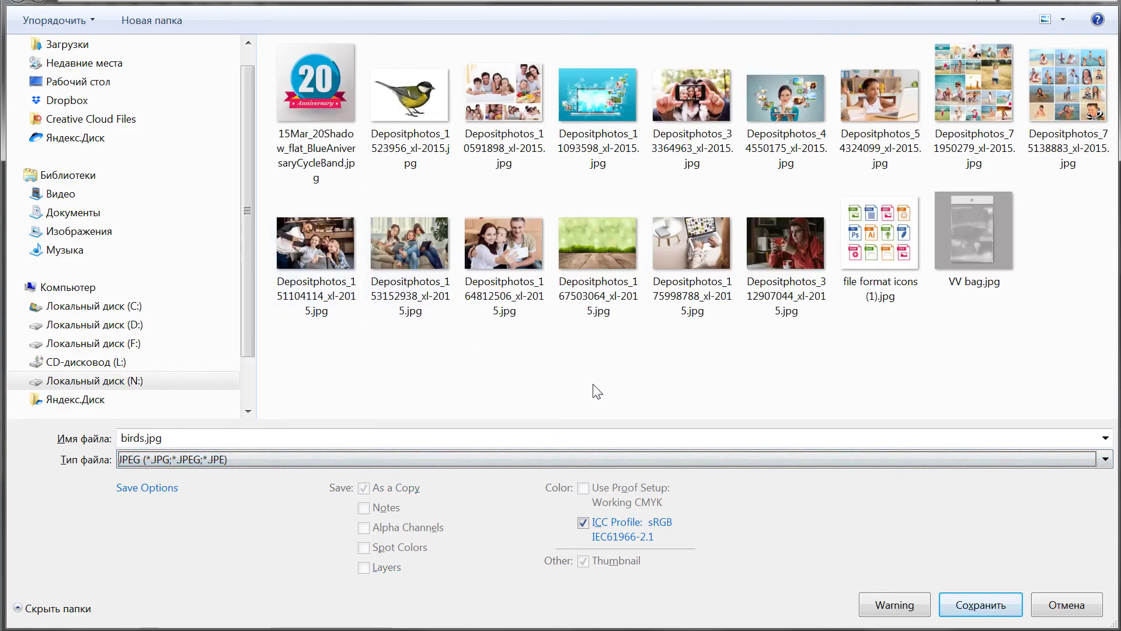
pyautogui.click(969, 607)
pyautogui.click(814, 116)
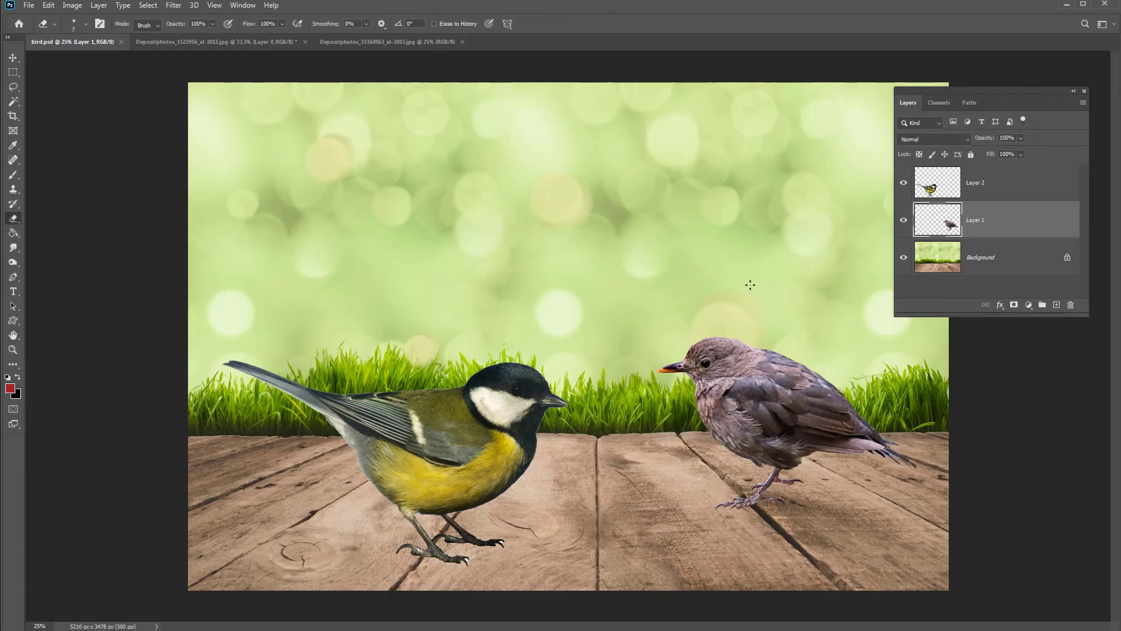
# - Open the saved birds.jpg alongside the layered bird.psd
pyautogui.click(29, 8)
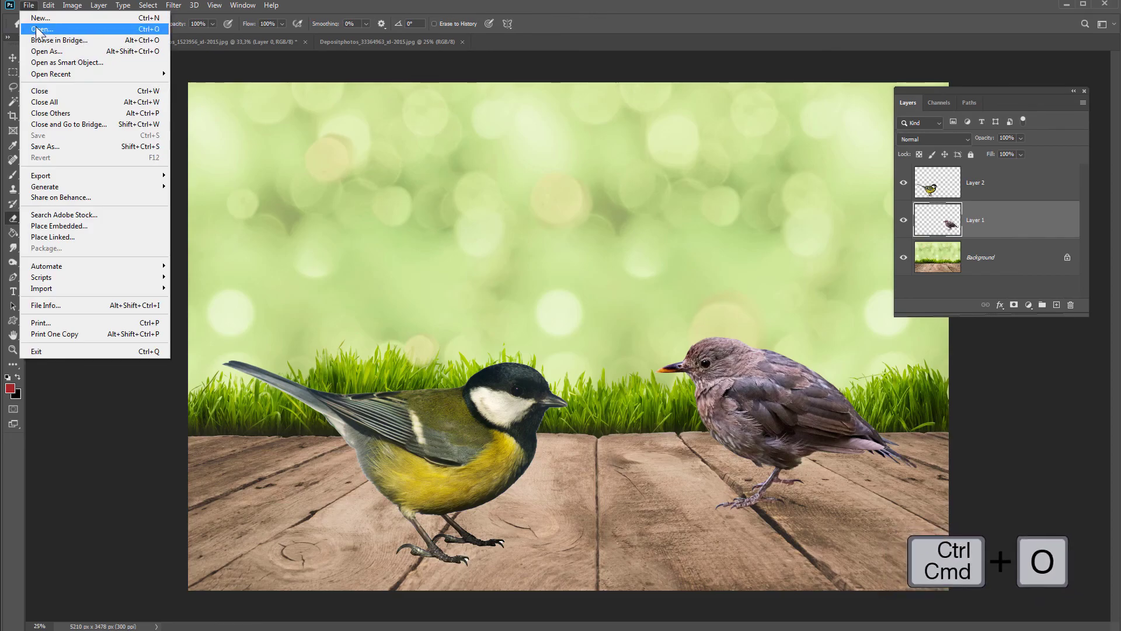
pyautogui.click(35, 28)
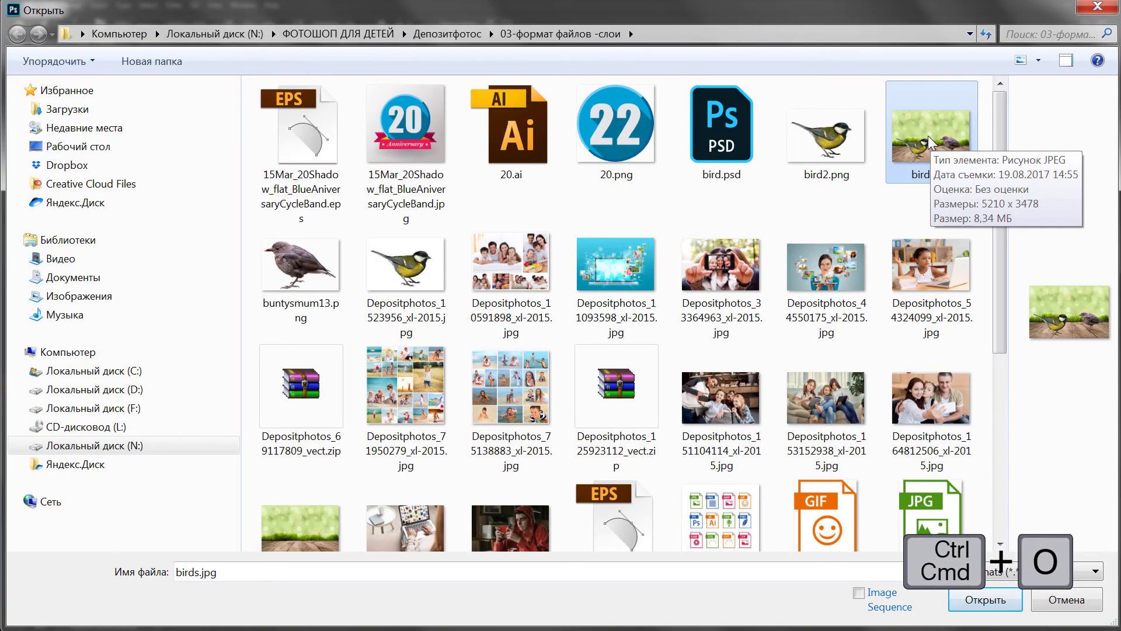
pyautogui.click(985, 607)
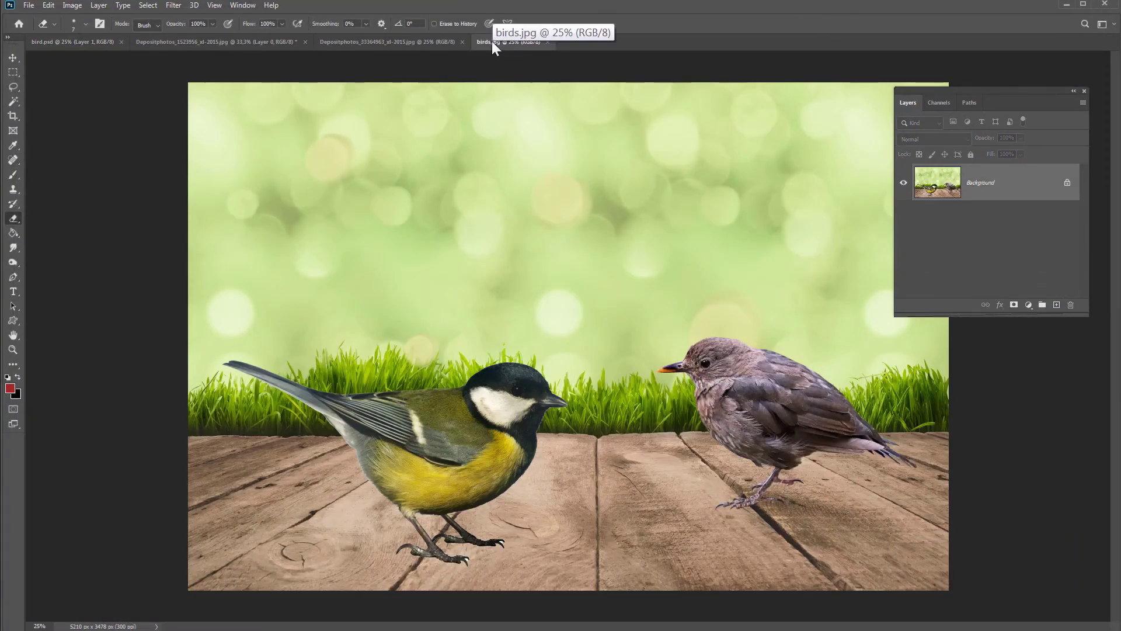